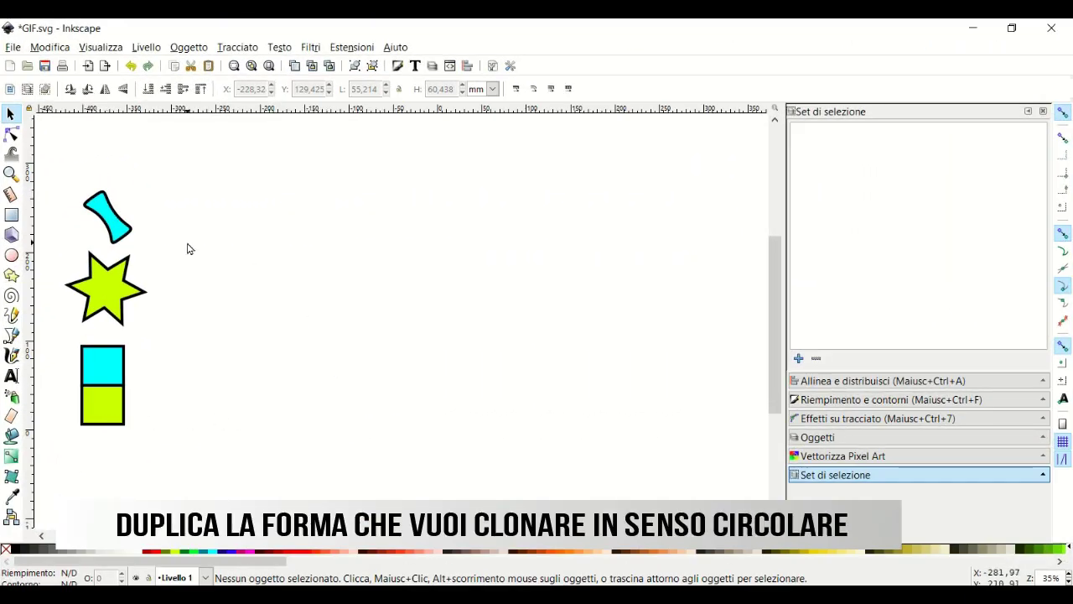
Duplicate the cyan bow-tie and move the copy onto the empty canvas to the right.
{"action": "left_click", "coordinate": [120, 237]}
{"action": "right_click", "coordinate": [118, 233]}
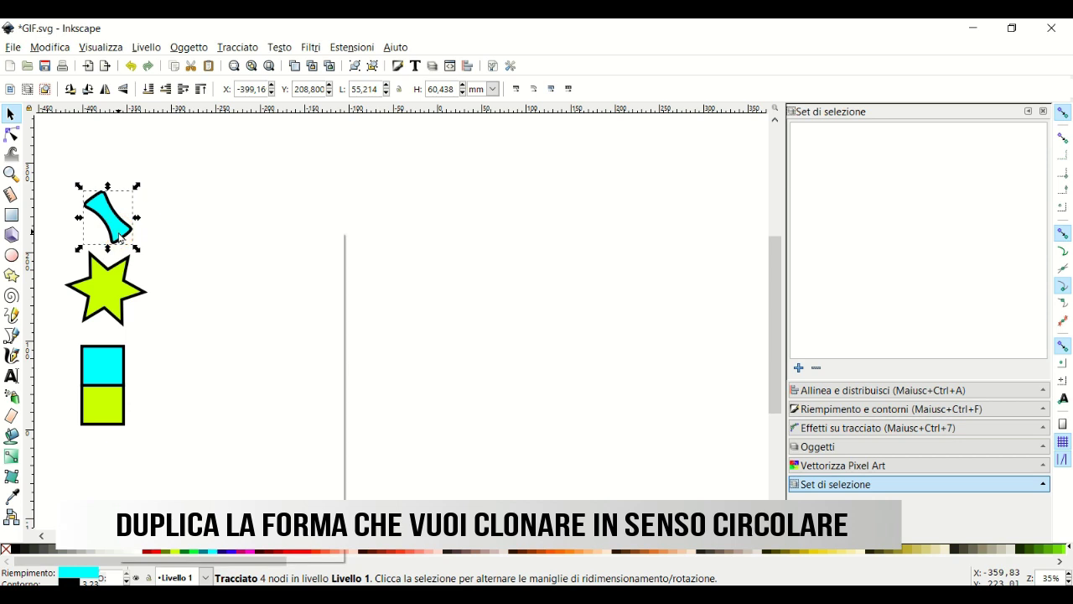
{"action": "left_click", "coordinate": [152, 331]}
{"action": "mouse_move", "coordinate": [108, 216]}
{"action": "left_mouse_down"}
{"action": "mouse_move", "coordinate": [354, 279]}
{"action": "mouse_move", "coordinate": [323, 271]}
{"action": "left_mouse_up"}
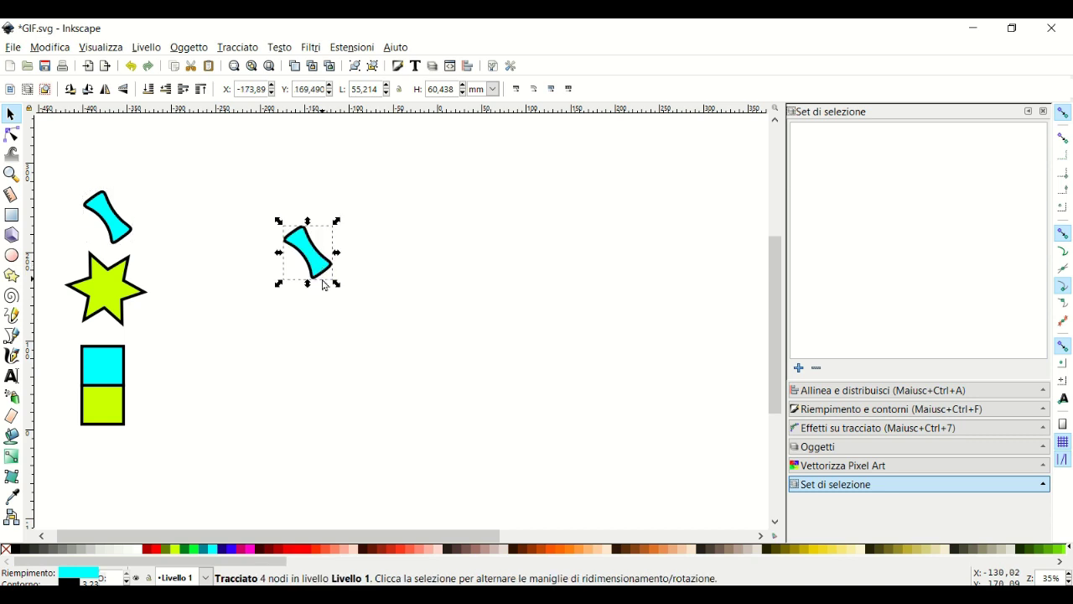
Open Create Tiled Clones and review its Symmetry, Shift, Scale and Rotation tabs for 1×12 with 30° rotation.
{"action": "left_click", "coordinate": [51, 47]}
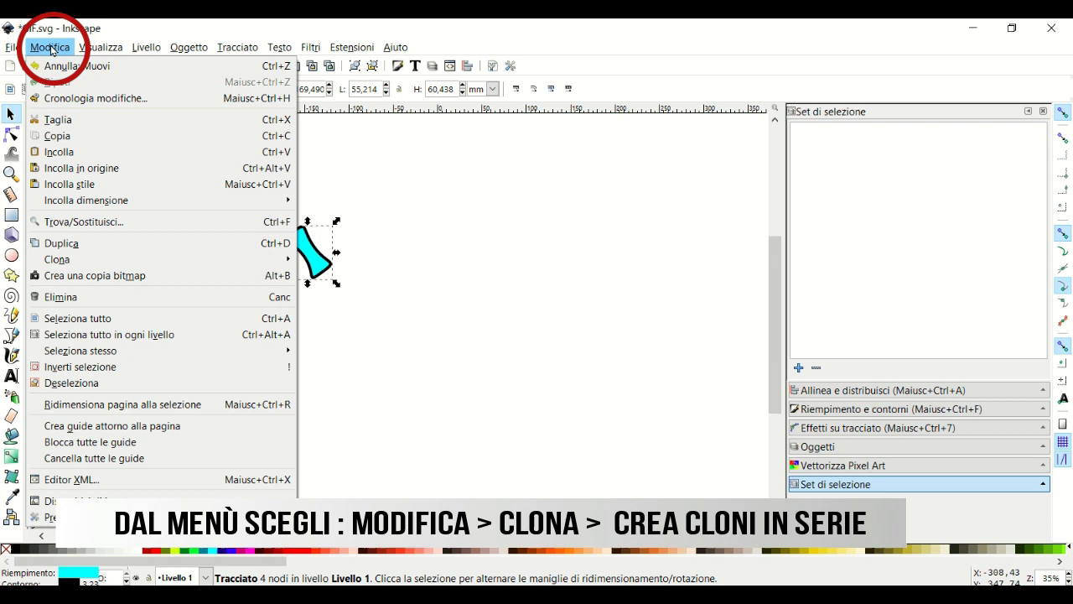
{"action": "mouse_move", "coordinate": [57, 260]}
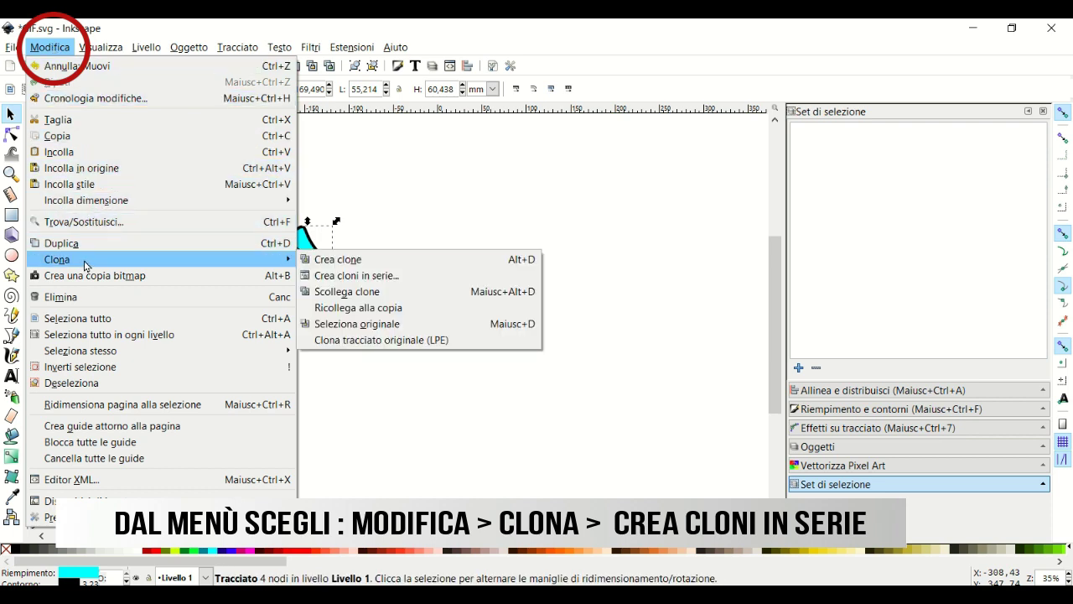
{"action": "left_click", "coordinate": [344, 275]}
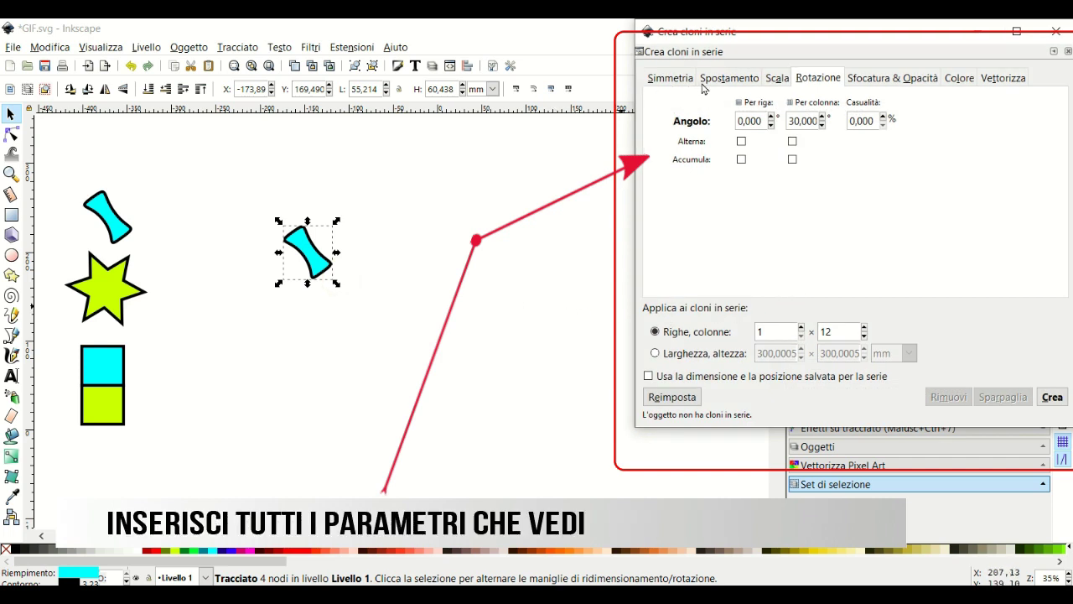
{"action": "left_click", "coordinate": [672, 81]}
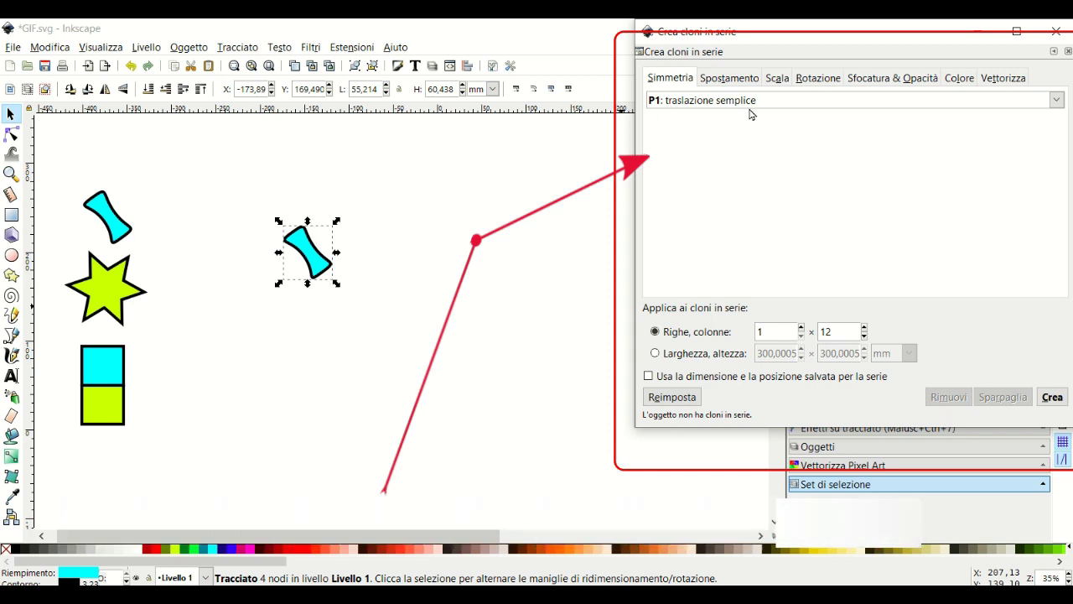
{"action": "left_click", "coordinate": [728, 78]}
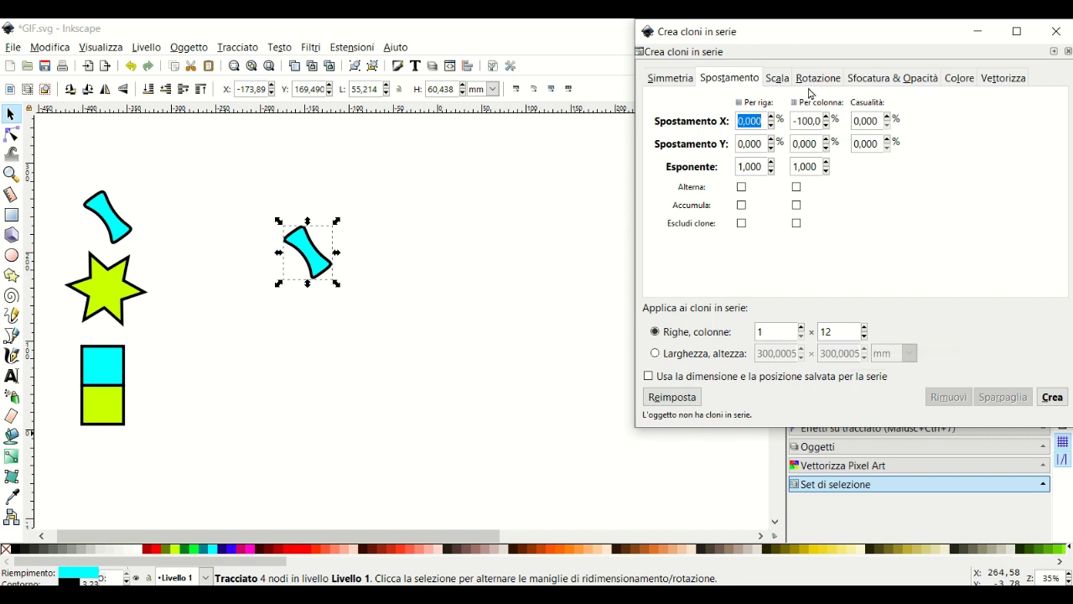
{"action": "left_click", "coordinate": [778, 78]}
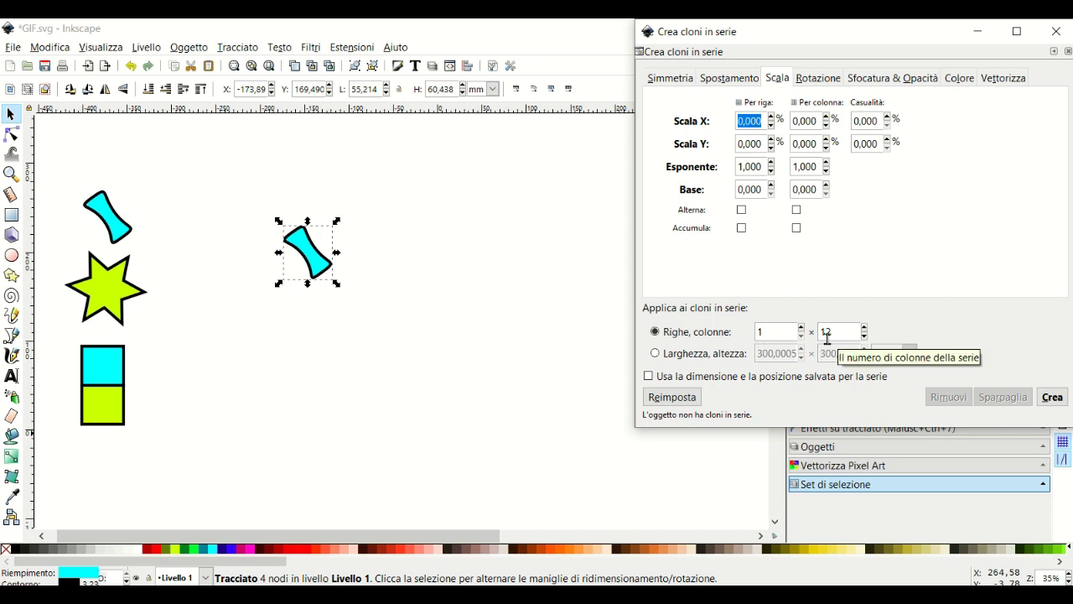
{"action": "left_click", "coordinate": [810, 78]}
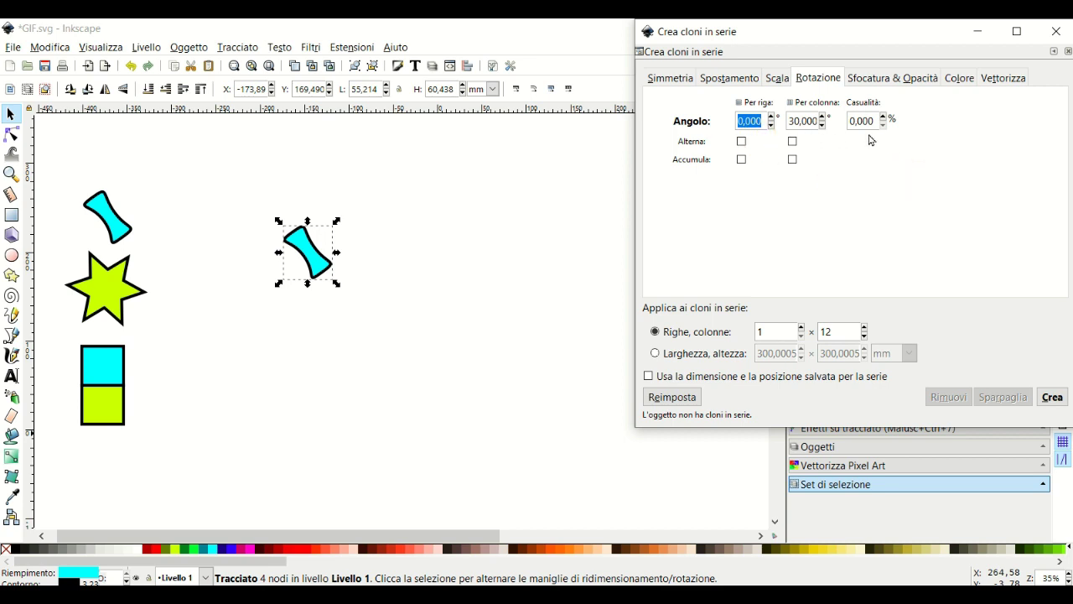
Drag the bow-tie copy's rotation centre down to well below the shape.
{"action": "double_click", "coordinate": [312, 255]}
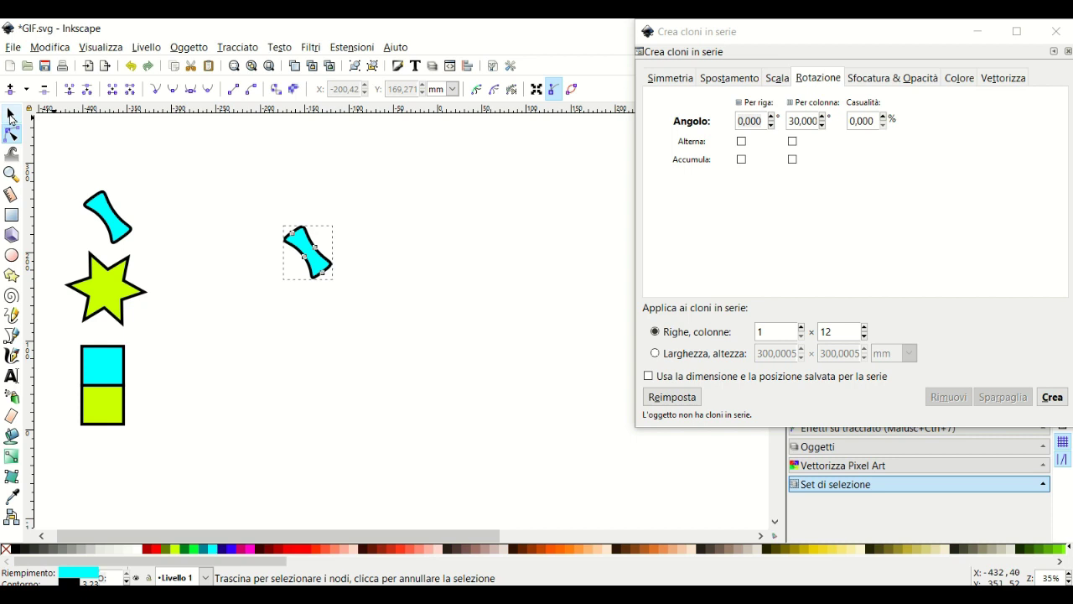
{"action": "left_click", "coordinate": [11, 118]}
{"action": "left_click", "coordinate": [309, 255]}
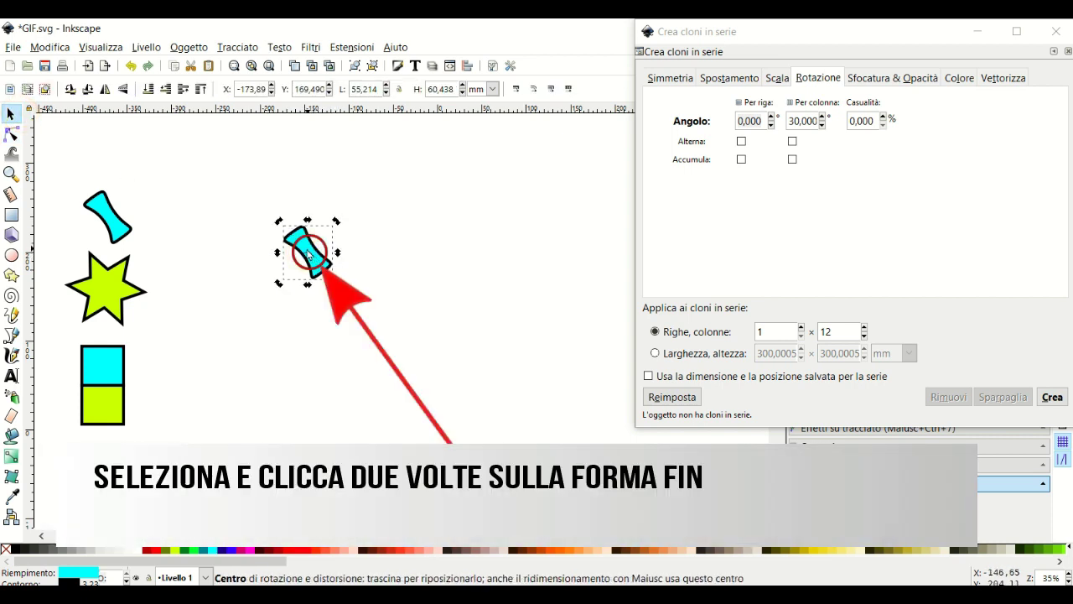
{"action": "left_click_drag", "start_coordinate": [308, 255], "coordinate": [311, 356]}
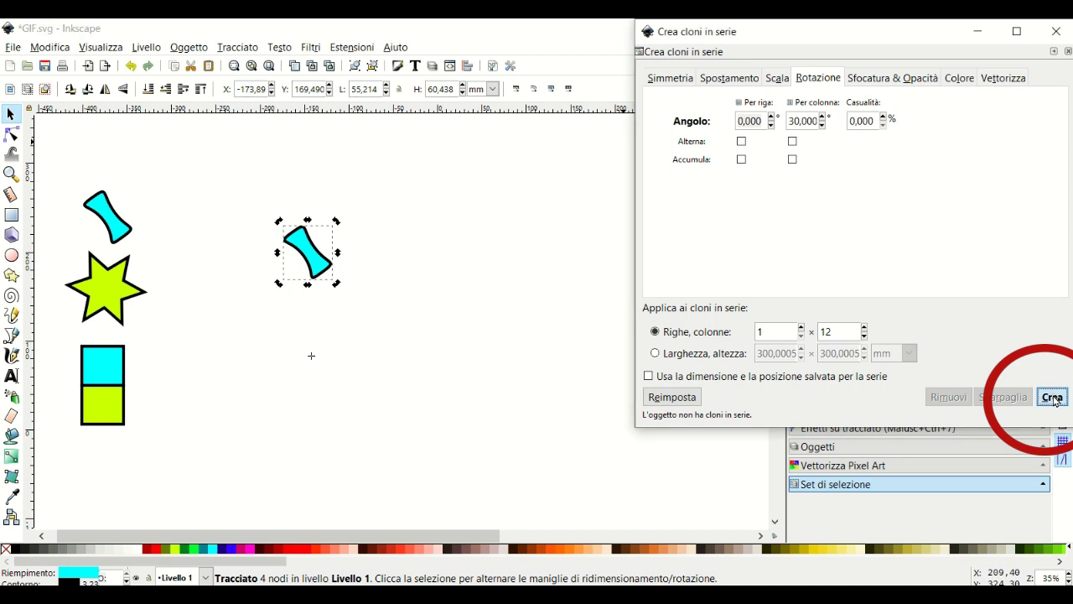
Create the ring of 12 rotated bow-tie clones and rubber-band select it with the original.
{"action": "left_click", "coordinate": [1054, 397]}
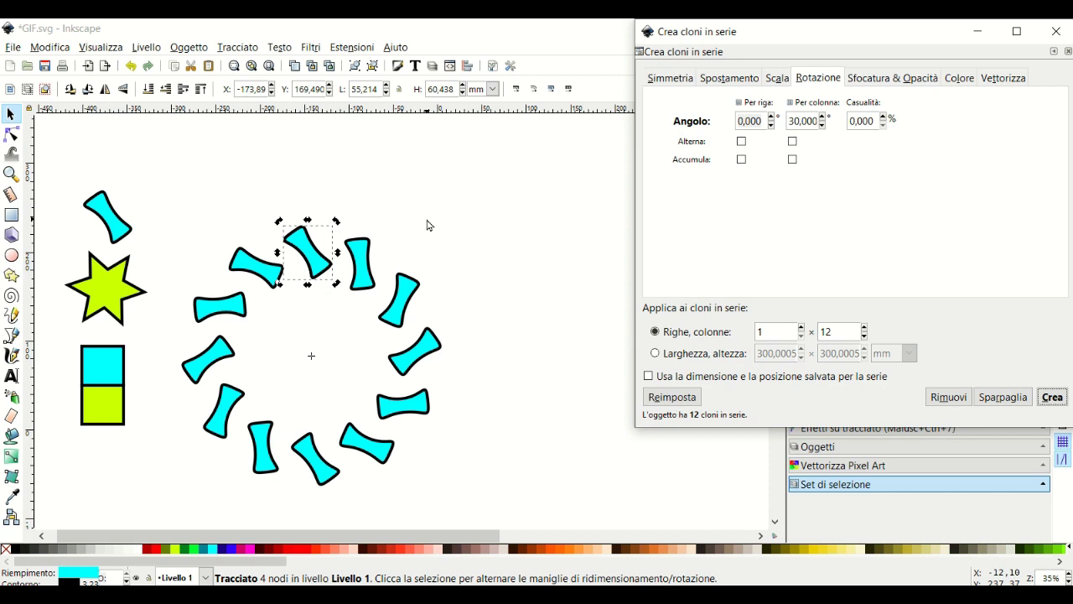
{"action": "left_click", "coordinate": [497, 231]}
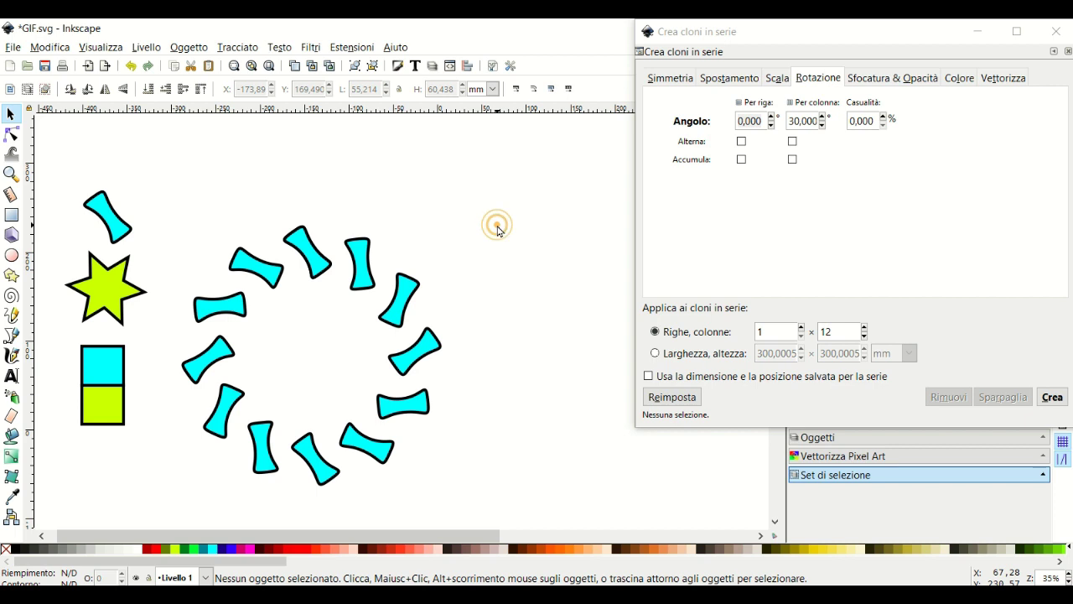
{"action": "mouse_move", "coordinate": [486, 202]}
{"action": "left_mouse_down"}
{"action": "mouse_move", "coordinate": [249, 501]}
{"action": "mouse_move", "coordinate": [173, 505]}
{"action": "left_mouse_up"}
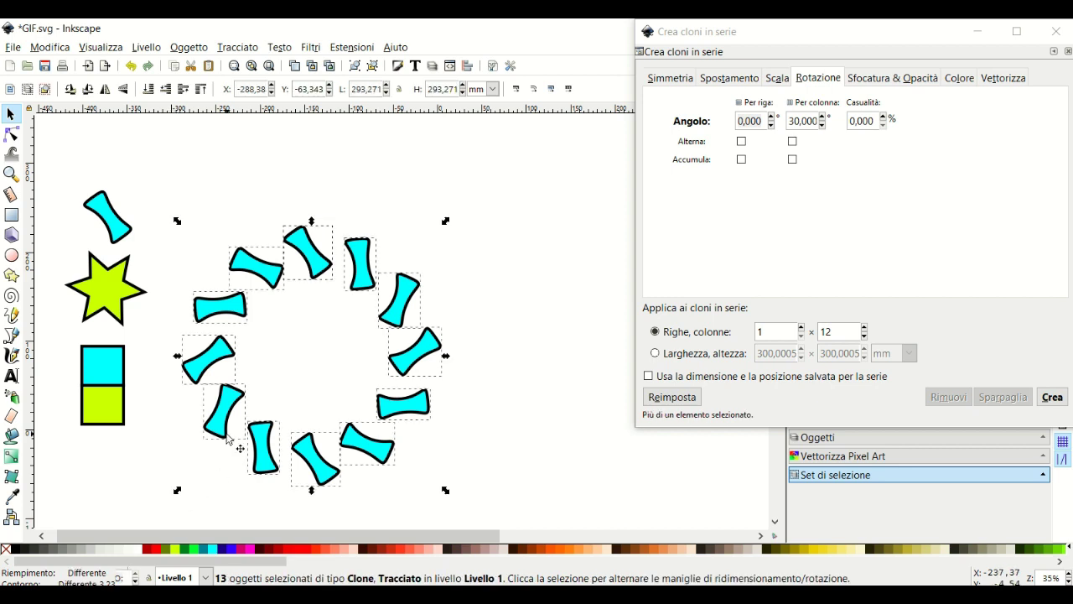
Group the 13 bow-ties and move the ring to the bottom-left of the canvas.
{"action": "left_click", "coordinate": [190, 49]}
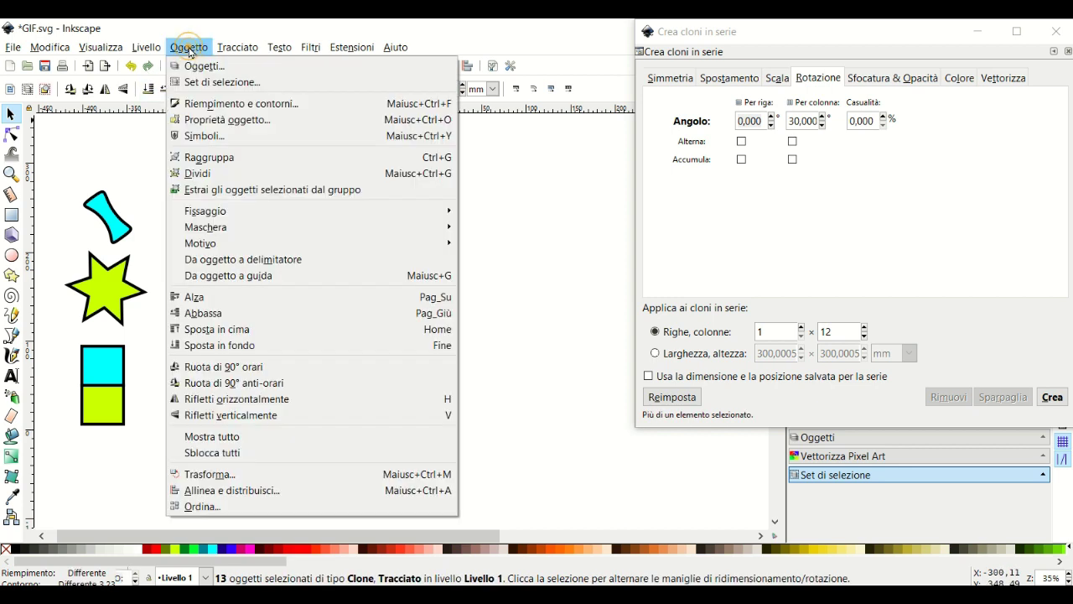
{"action": "left_click", "coordinate": [207, 156]}
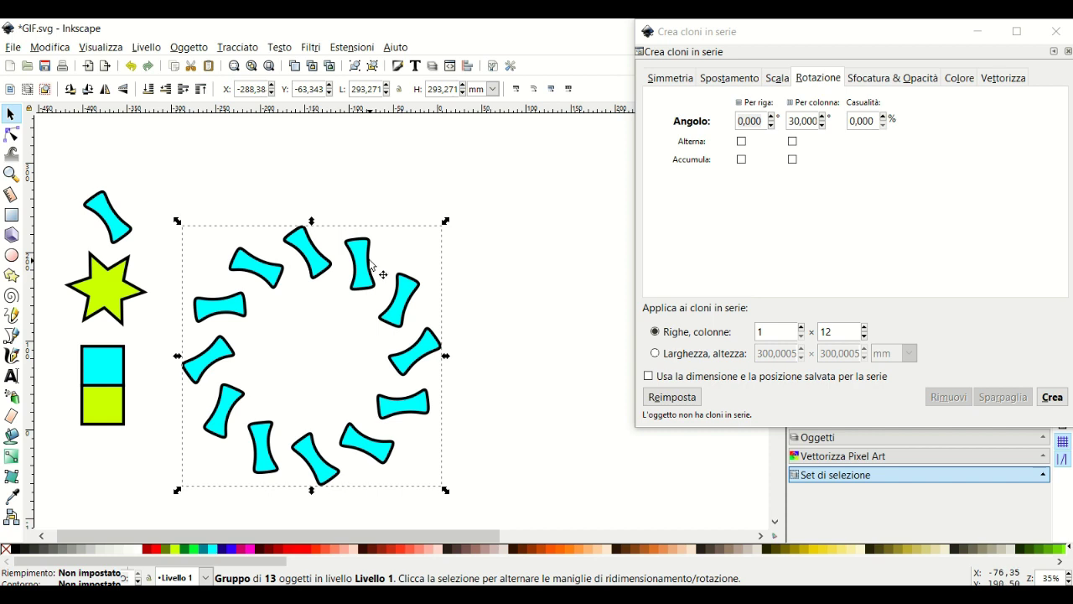
{"action": "left_click_drag", "start_coordinate": [369, 265], "coordinate": [113, 503]}
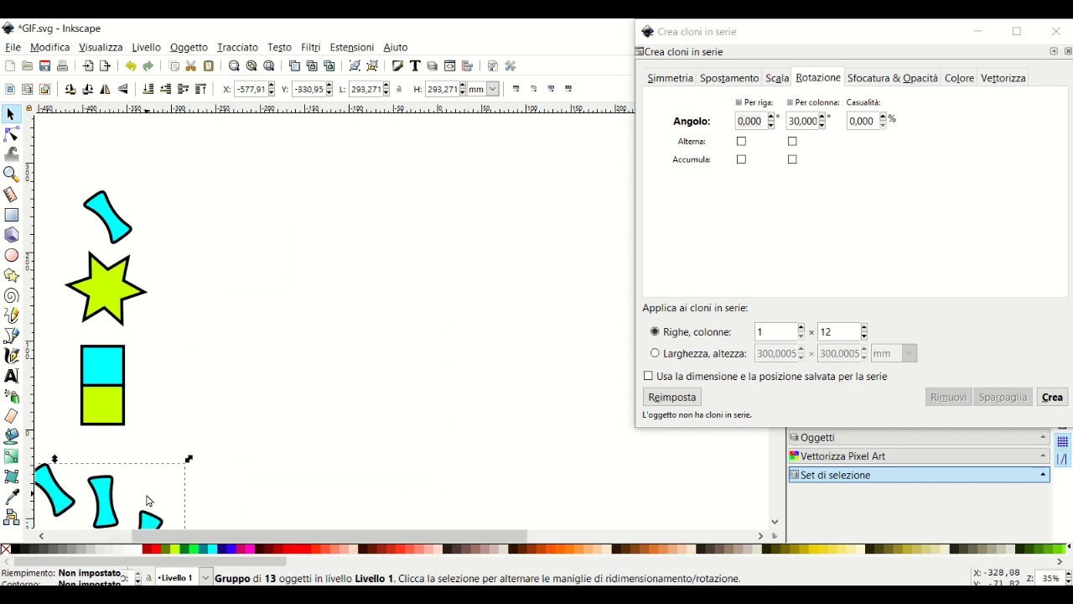
{"action": "left_click_drag", "start_coordinate": [104, 501], "coordinate": [69, 513]}
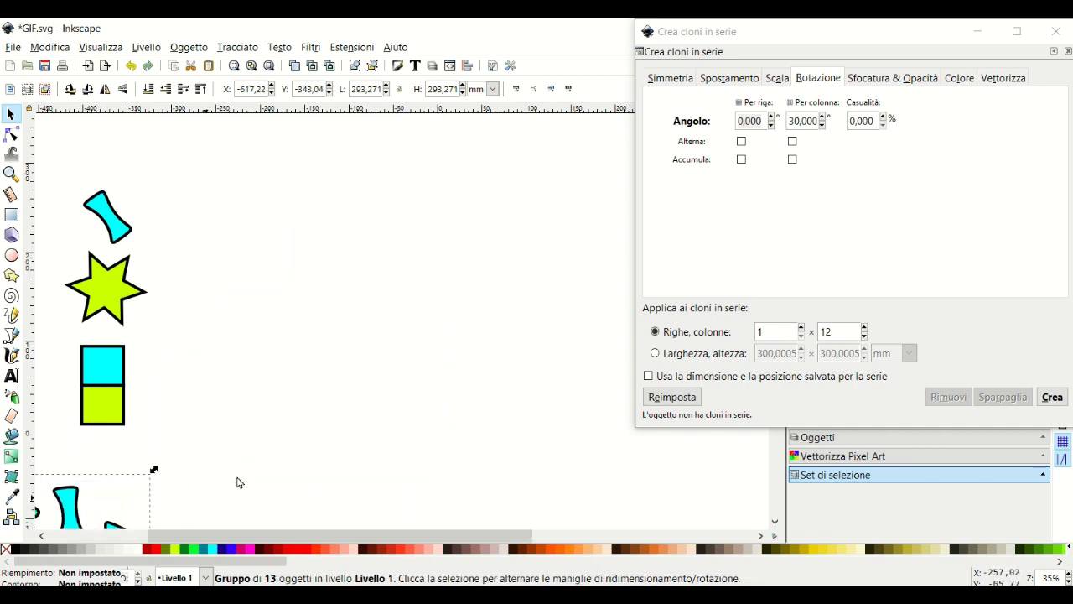
Duplicate the lime star, move the copy up, and drag its rotation centre below it.
{"action": "left_click", "coordinate": [296, 321]}
{"action": "right_click", "coordinate": [105, 286]}
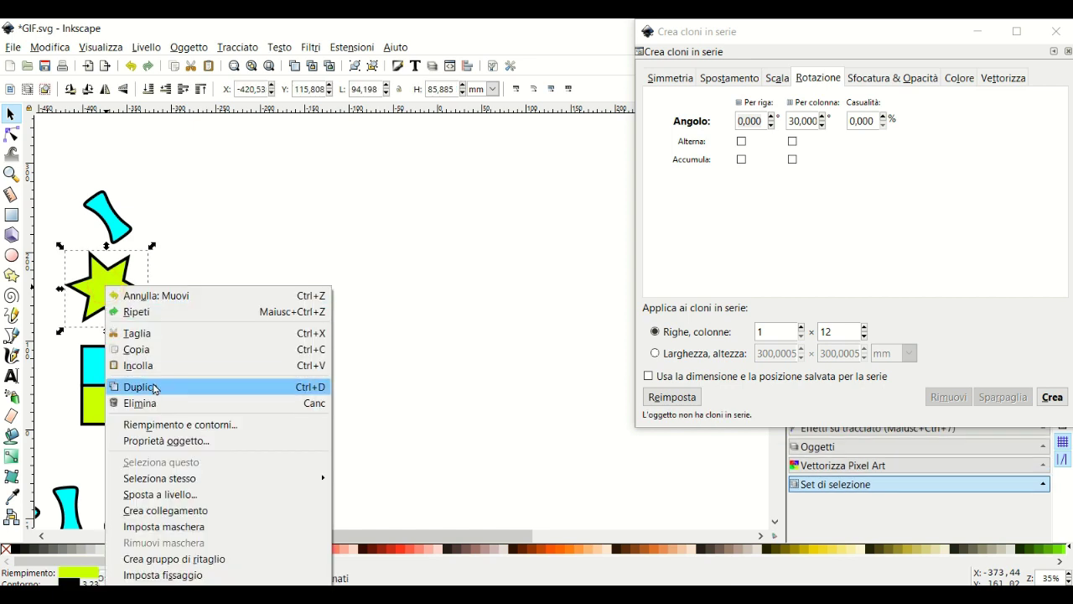
{"action": "left_click", "coordinate": [153, 382]}
{"action": "left_click_drag", "start_coordinate": [107, 300], "coordinate": [329, 244]}
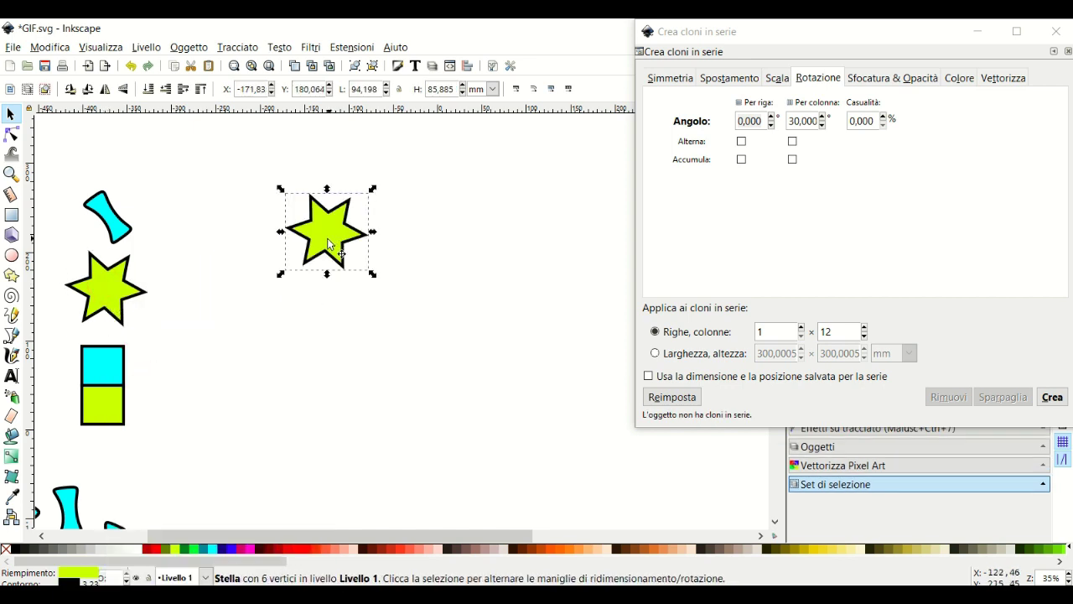
{"action": "left_click", "coordinate": [329, 243]}
{"action": "left_click_drag", "start_coordinate": [327, 238], "coordinate": [331, 356]}
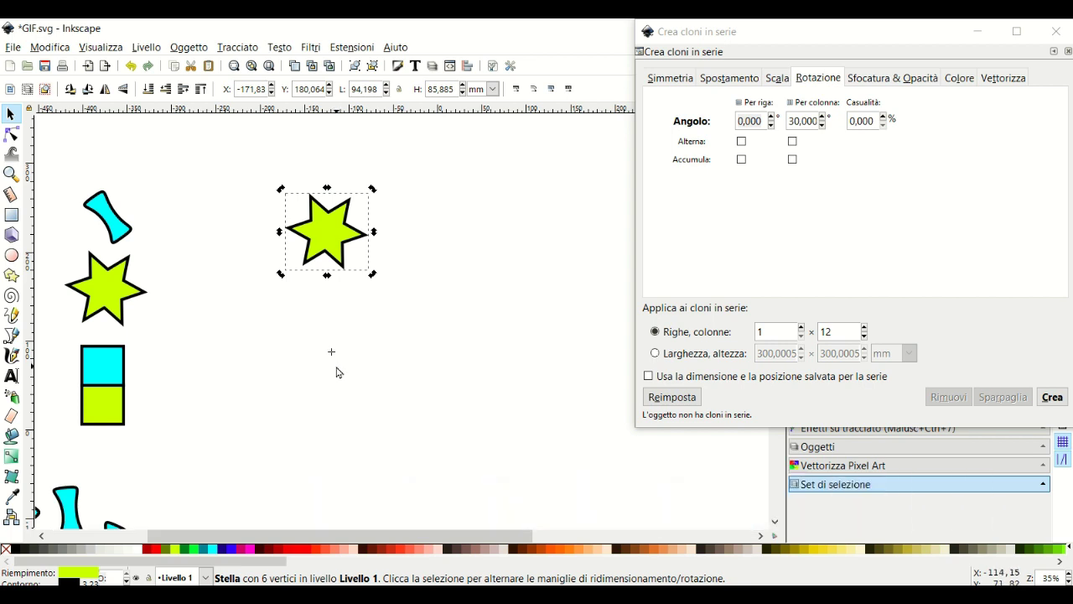
Create a ring of 12 rotated star clones and pick out one clone.
{"action": "left_click", "coordinate": [1052, 397]}
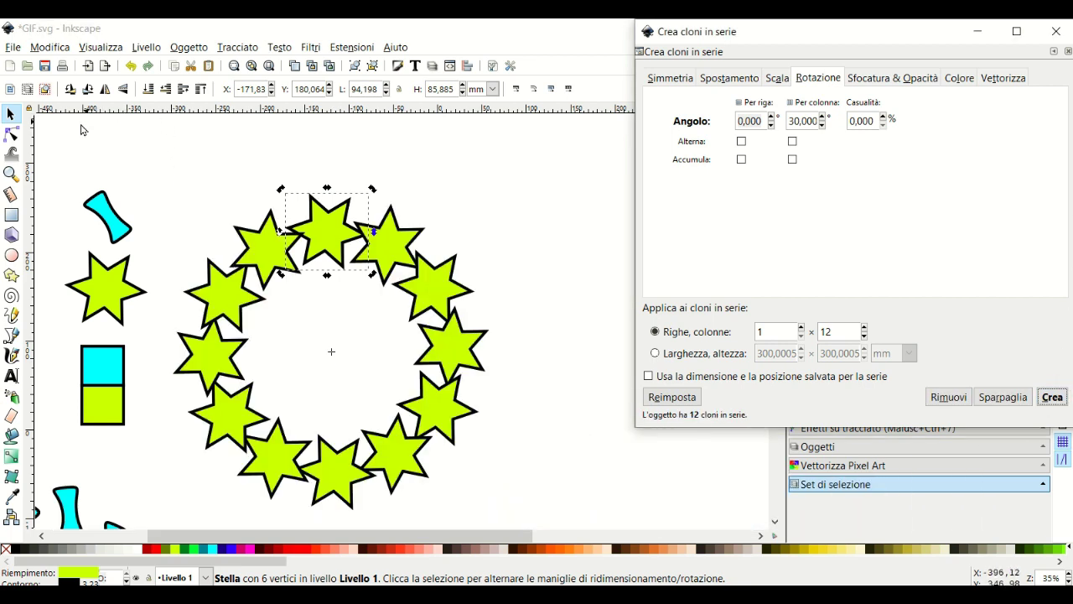
{"action": "left_click", "coordinate": [8, 112]}
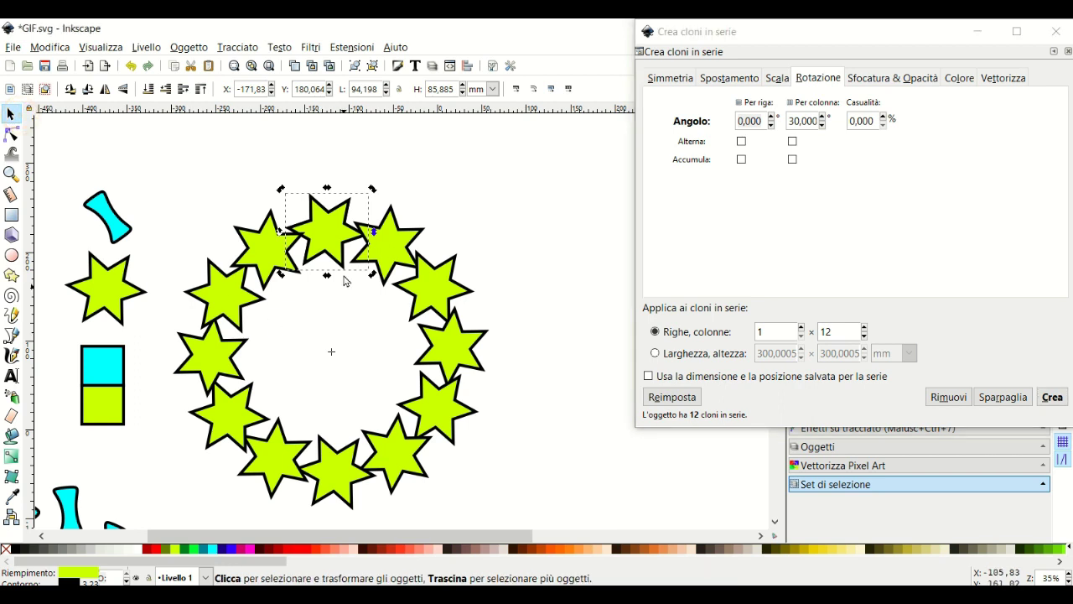
{"action": "left_click_drag", "start_coordinate": [319, 245], "coordinate": [323, 250]}
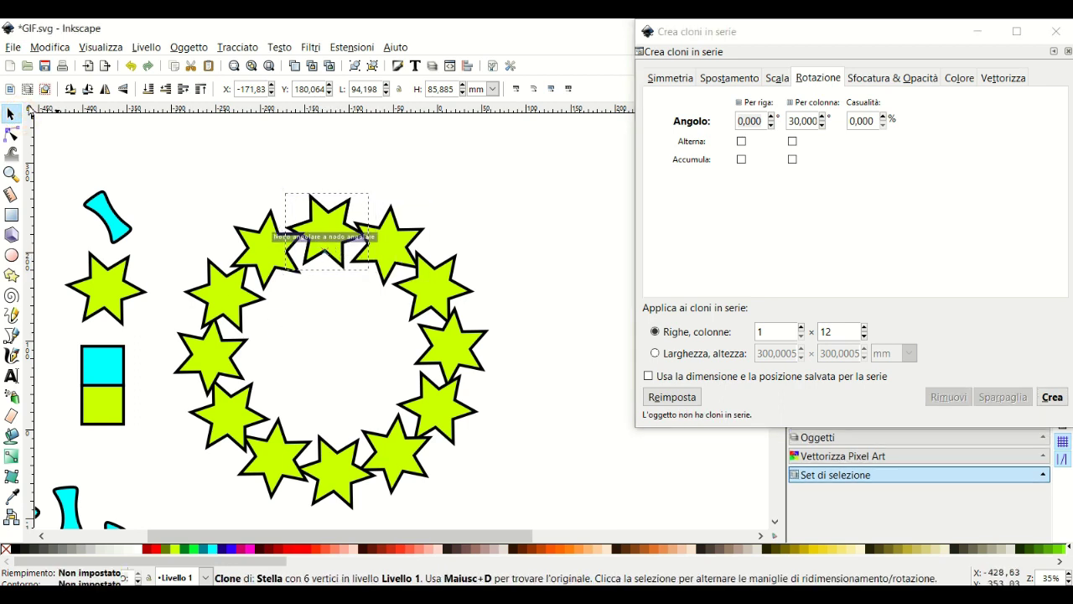
Rubber-band select all thirteen stars of the ring and shift them right.
{"action": "left_click", "coordinate": [533, 205]}
{"action": "mouse_move", "coordinate": [511, 169]}
{"action": "left_mouse_down"}
{"action": "mouse_move", "coordinate": [156, 521]}
{"action": "mouse_move", "coordinate": [166, 525]}
{"action": "left_mouse_up"}
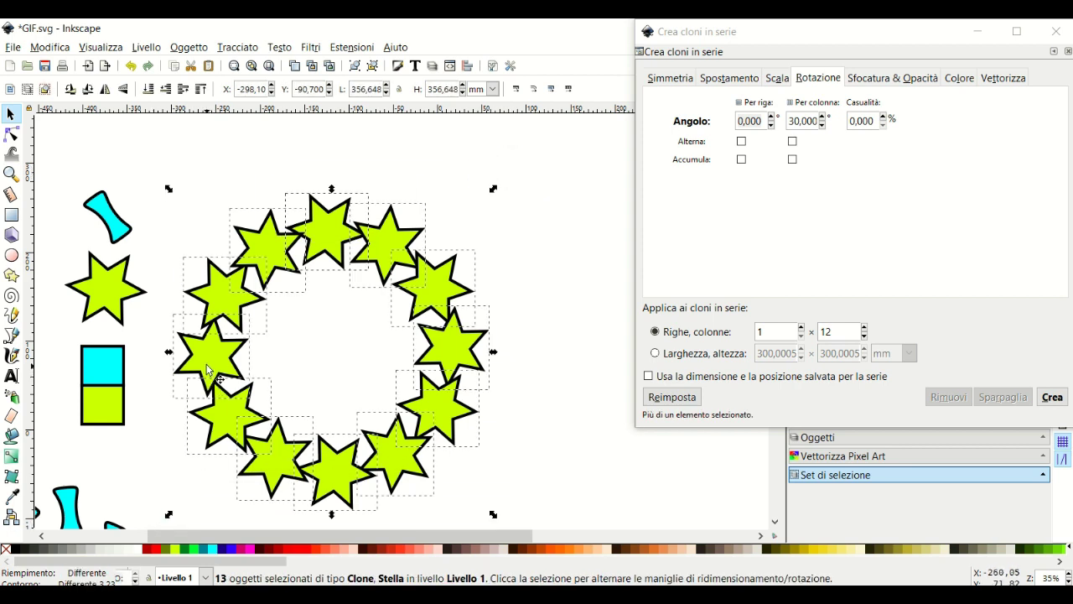
{"action": "left_click_drag", "start_coordinate": [209, 369], "coordinate": [281, 370]}
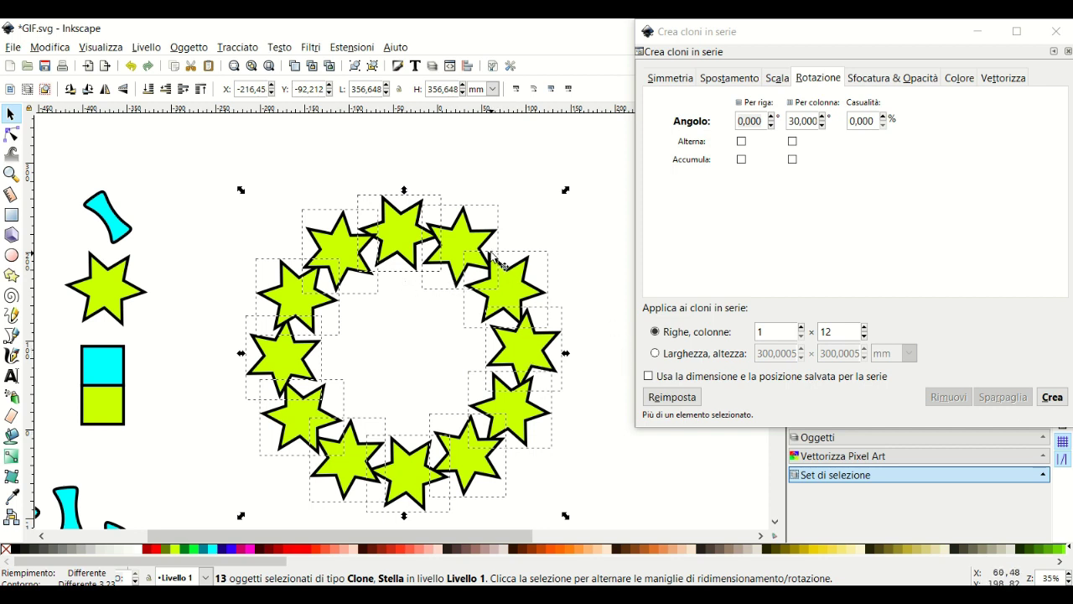
Group the thirteen stars and move the group to the lower left.
{"action": "left_click", "coordinate": [188, 47]}
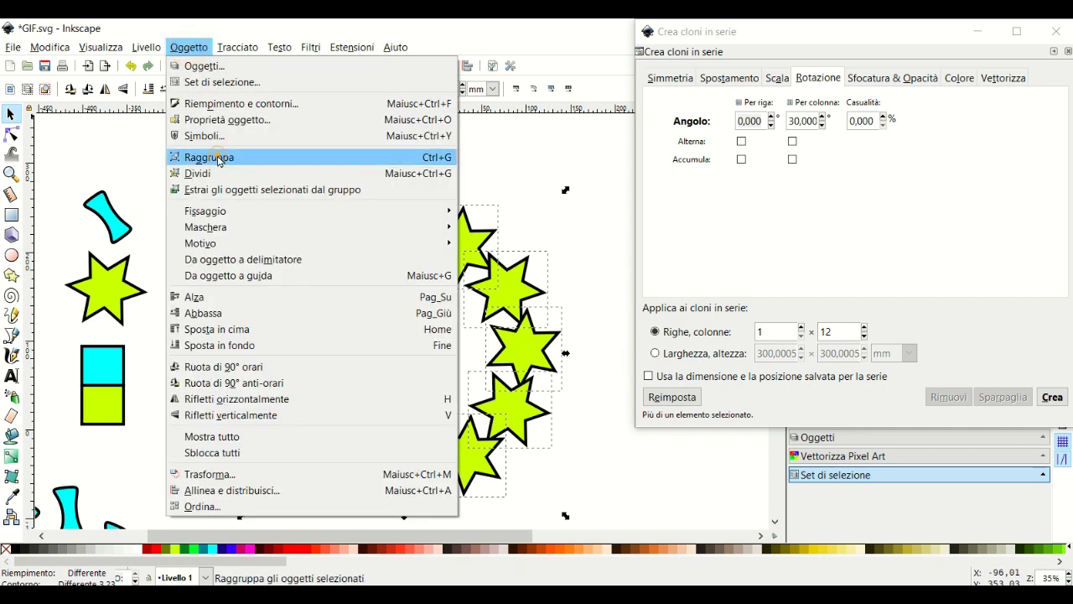
{"action": "left_click", "coordinate": [319, 158]}
{"action": "left_click_drag", "start_coordinate": [394, 230], "coordinate": [375, 554]}
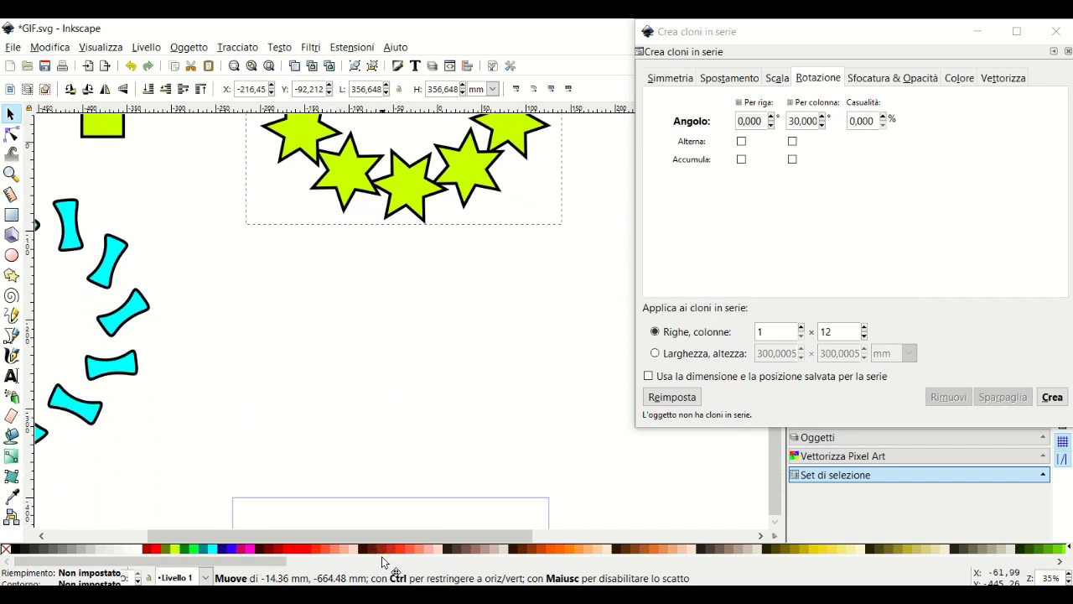
{"action": "left_click_drag", "start_coordinate": [375, 553], "coordinate": [61, 488]}
{"action": "left_click_drag", "start_coordinate": [131, 496], "coordinate": [120, 498]}
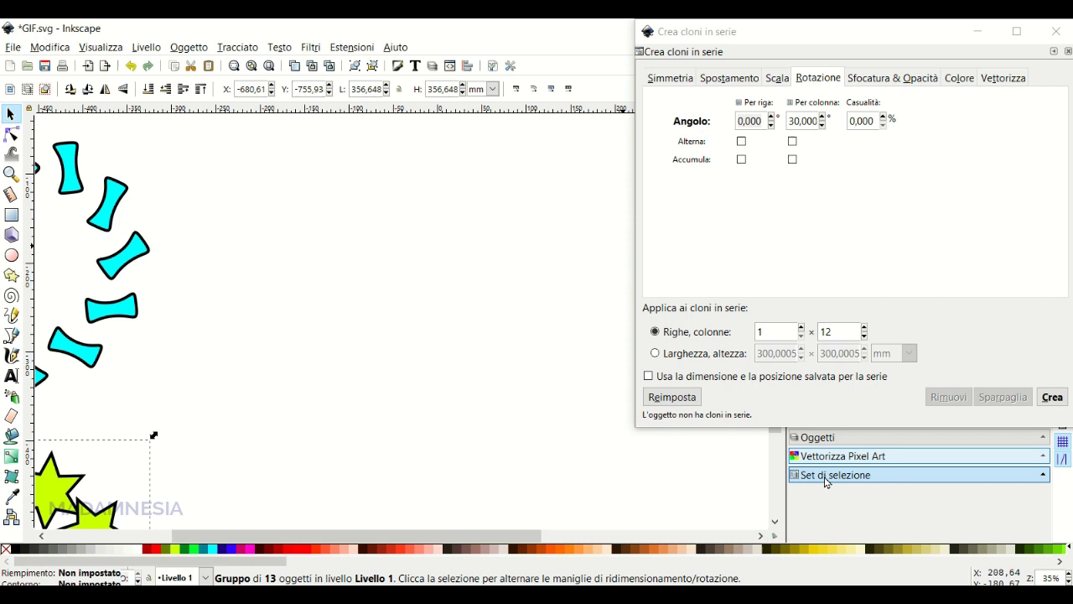
Move the tiled-clones window aside and then back to the right.
{"action": "left_click_drag", "start_coordinate": [916, 37], "coordinate": [546, 311]}
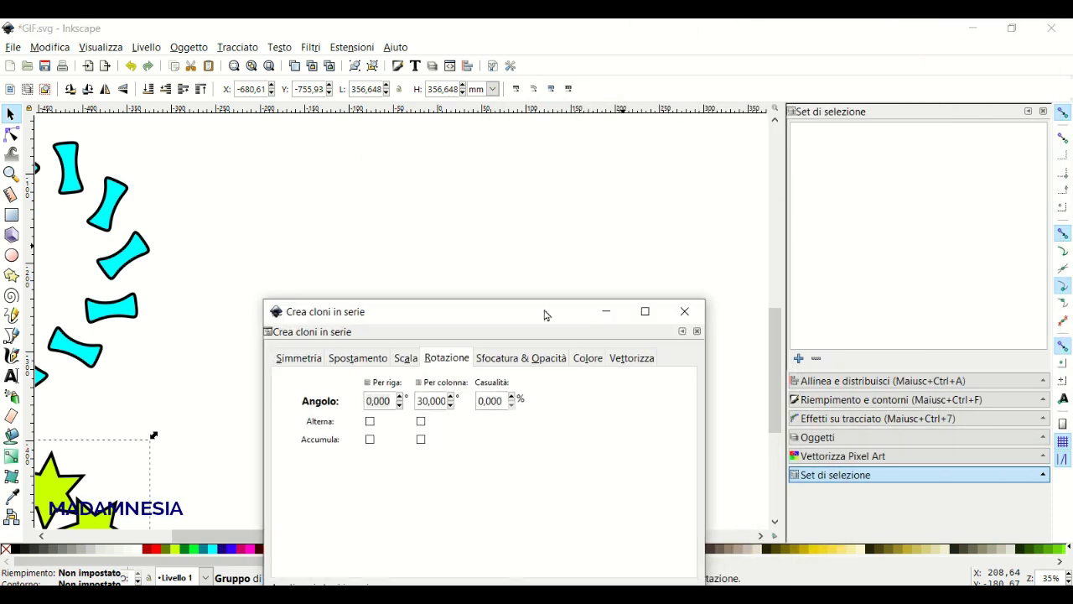
{"action": "mouse_move", "coordinate": [777, 369]}
{"action": "left_mouse_down"}
{"action": "mouse_move", "coordinate": [788, 261]}
{"action": "mouse_move", "coordinate": [779, 247]}
{"action": "left_mouse_up"}
{"action": "mouse_move", "coordinate": [449, 321]}
{"action": "left_mouse_down"}
{"action": "mouse_move", "coordinate": [870, 117]}
{"action": "mouse_move", "coordinate": [719, 124]}
{"action": "left_mouse_up"}
Duplicate the yellow-green star, place the copy upper middle, and show its rotation handles.
{"action": "left_click", "coordinate": [109, 288]}
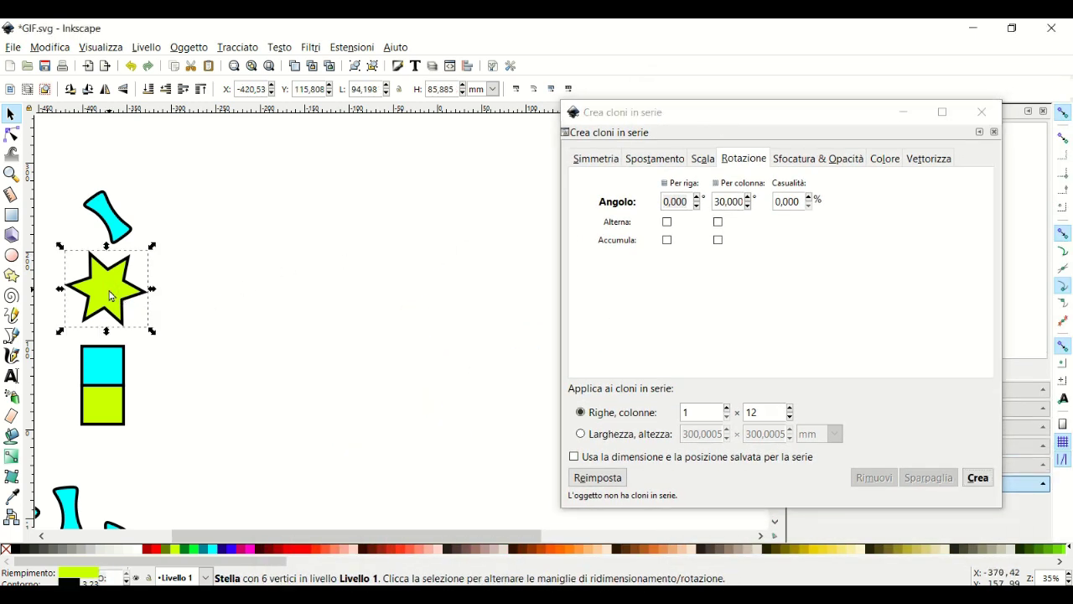
{"action": "right_click", "coordinate": [109, 288]}
{"action": "left_click", "coordinate": [143, 391]}
{"action": "left_click_drag", "start_coordinate": [104, 294], "coordinate": [312, 225]}
{"action": "left_click_drag", "start_coordinate": [115, 242], "coordinate": [381, 220]}
{"action": "left_click", "coordinate": [382, 221]}
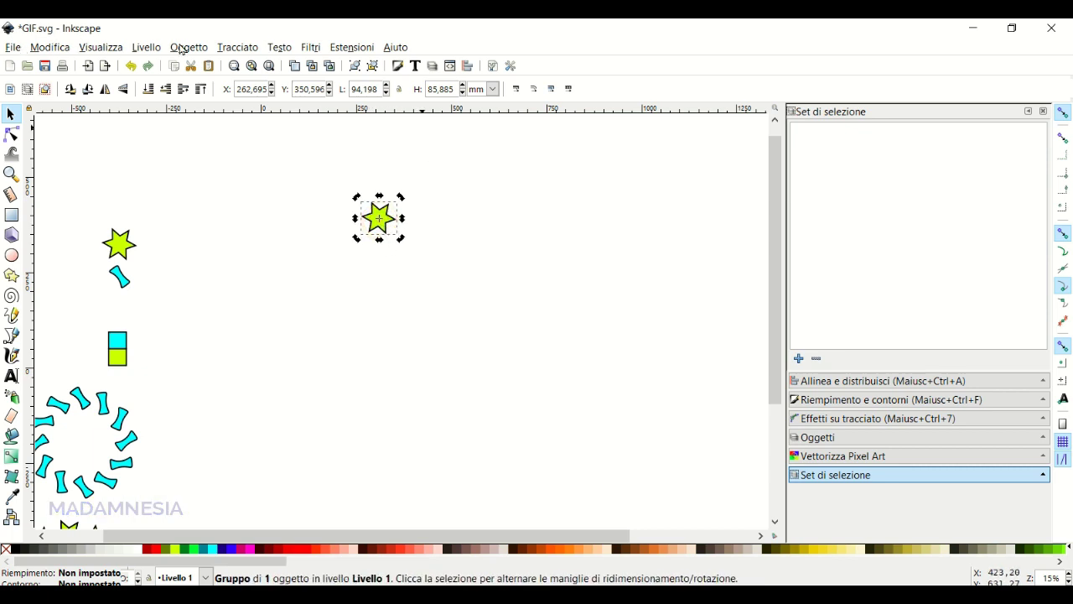
Lower the star's rotation centre, create a wide ring of 12 clones, and close the tiled-clones dialog.
{"action": "left_click", "coordinate": [52, 48]}
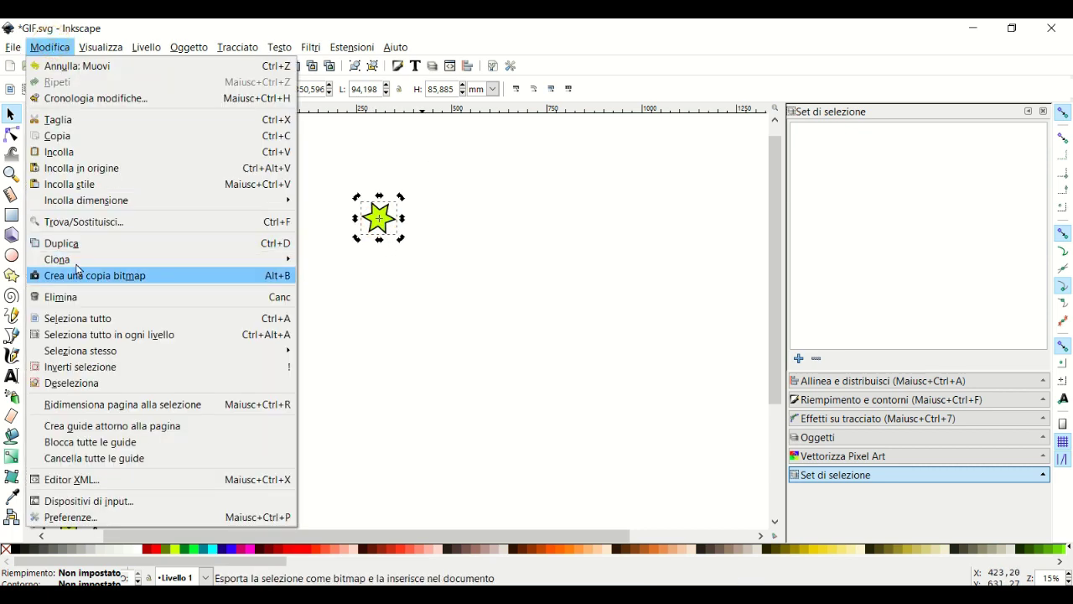
{"action": "mouse_move", "coordinate": [57, 259]}
{"action": "left_click", "coordinate": [392, 284]}
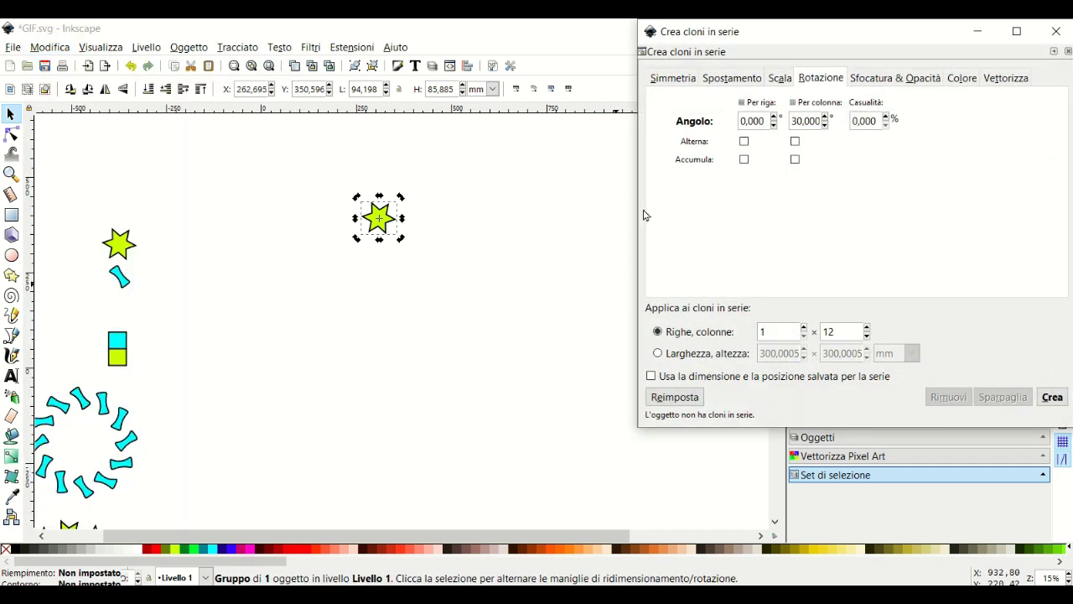
{"action": "left_click_drag", "start_coordinate": [380, 220], "coordinate": [376, 319]}
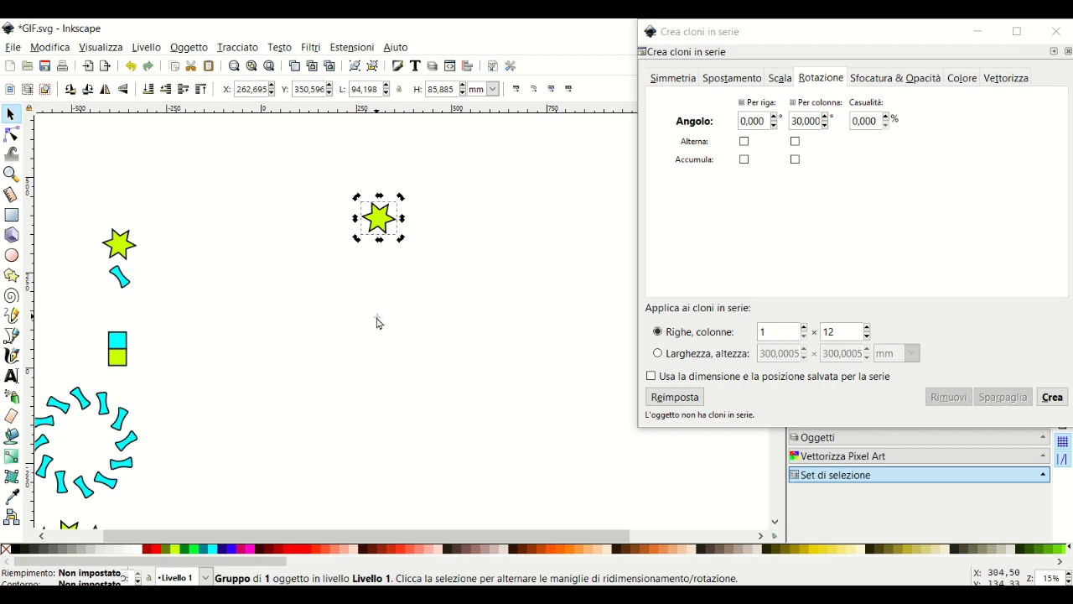
{"action": "left_click", "coordinate": [1047, 403]}
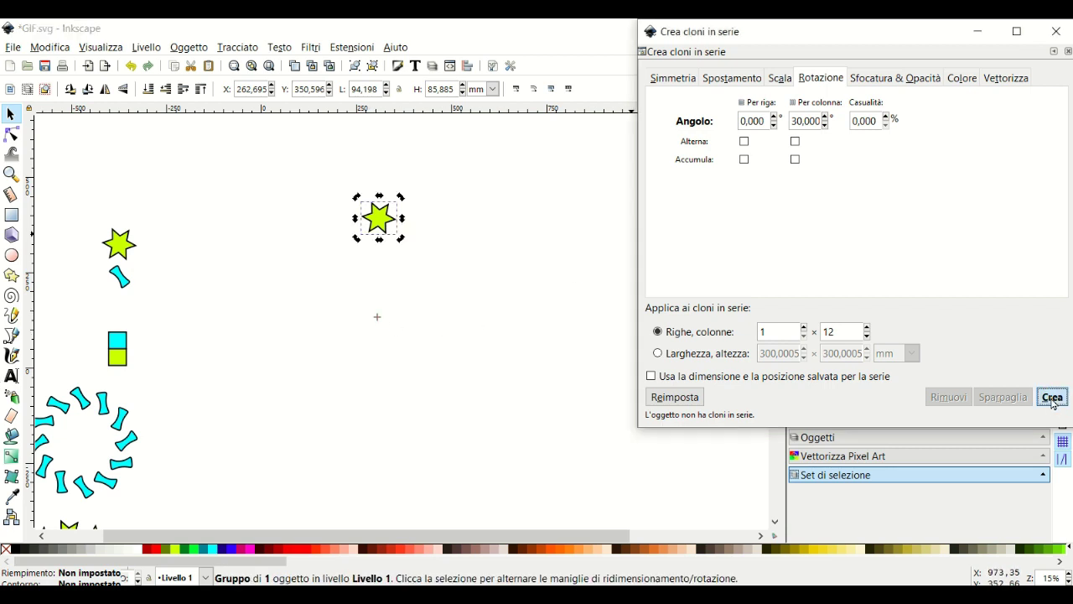
{"action": "left_click", "coordinate": [535, 250]}
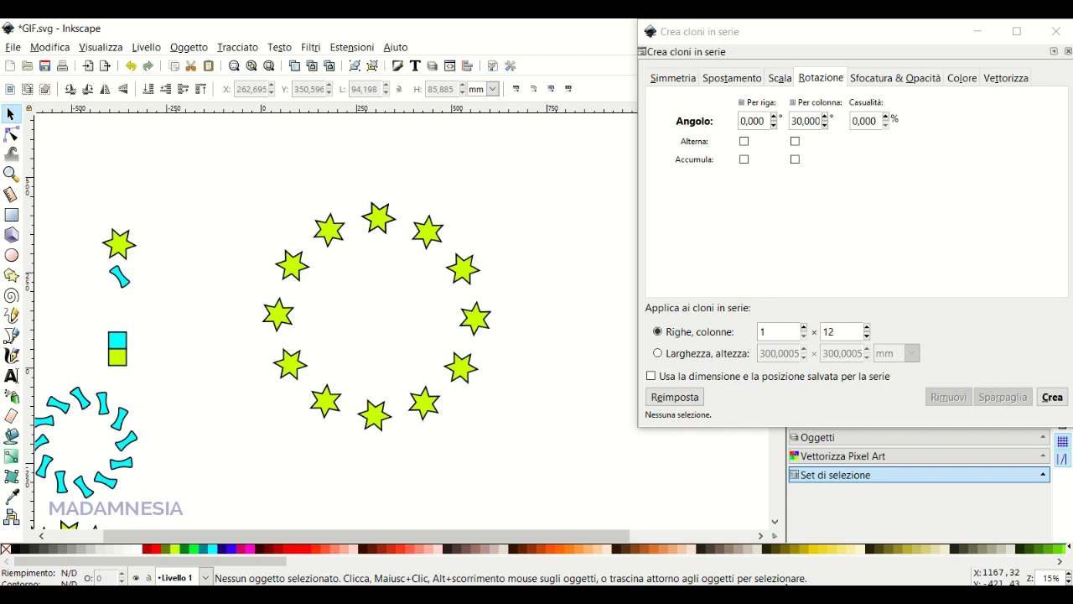
{"action": "left_click", "coordinate": [1056, 31]}
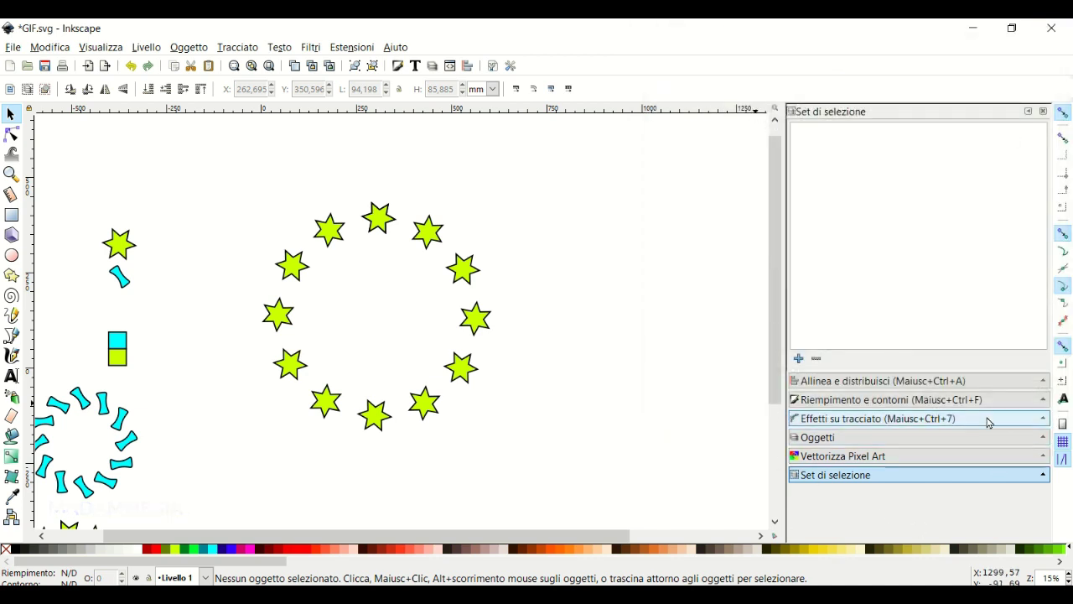
Select the tight star ring group and position it right of the wide star ring.
{"action": "left_click_drag", "start_coordinate": [774, 376], "coordinate": [788, 495]}
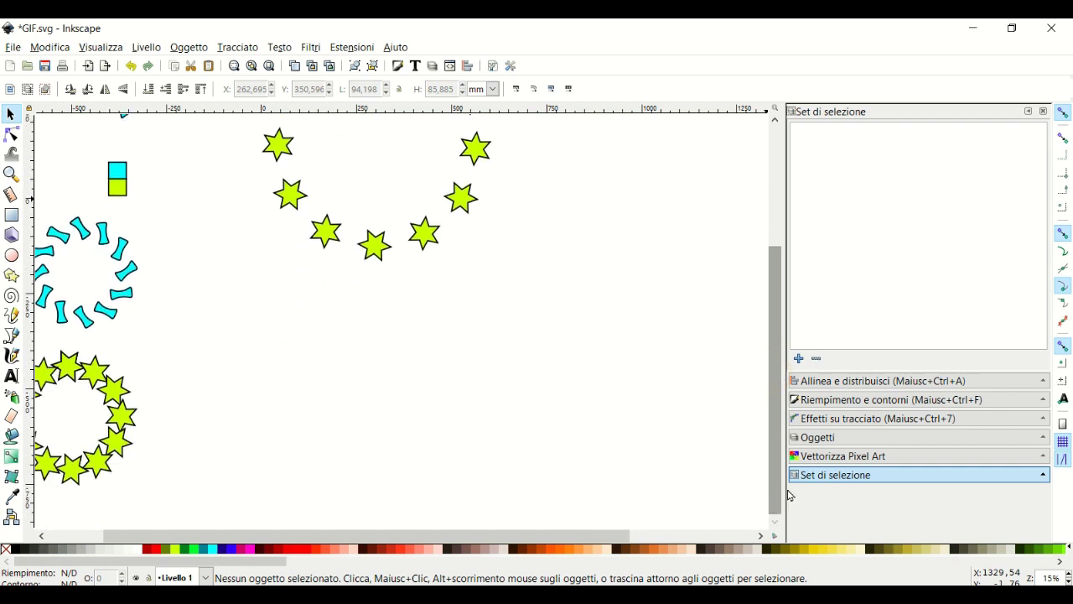
{"action": "mouse_move", "coordinate": [201, 340]}
{"action": "left_mouse_down"}
{"action": "mouse_move", "coordinate": [391, 523]}
{"action": "mouse_move", "coordinate": [661, 534]}
{"action": "left_mouse_up"}
{"action": "mouse_move", "coordinate": [131, 392]}
{"action": "left_mouse_down"}
{"action": "mouse_move", "coordinate": [431, 364]}
{"action": "mouse_move", "coordinate": [462, 378]}
{"action": "mouse_move", "coordinate": [637, 196]}
{"action": "mouse_move", "coordinate": [654, 162]}
{"action": "left_mouse_up"}
{"action": "left_click_drag", "start_coordinate": [775, 503], "coordinate": [775, 412]}
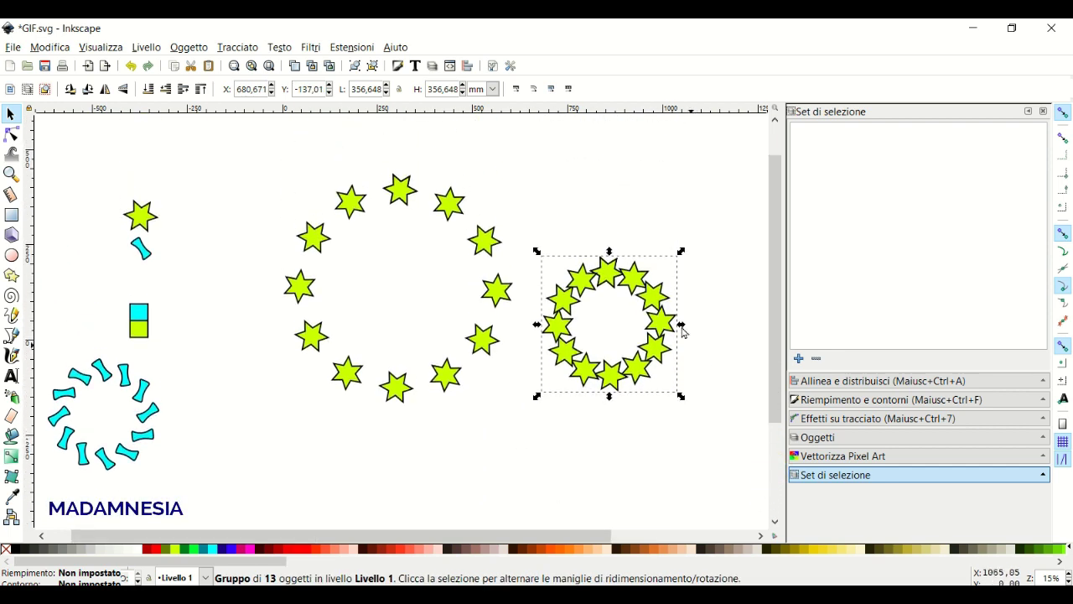
{"action": "left_click_drag", "start_coordinate": [618, 282], "coordinate": [640, 268]}
{"action": "left_click_drag", "start_coordinate": [640, 250], "coordinate": [640, 251]}
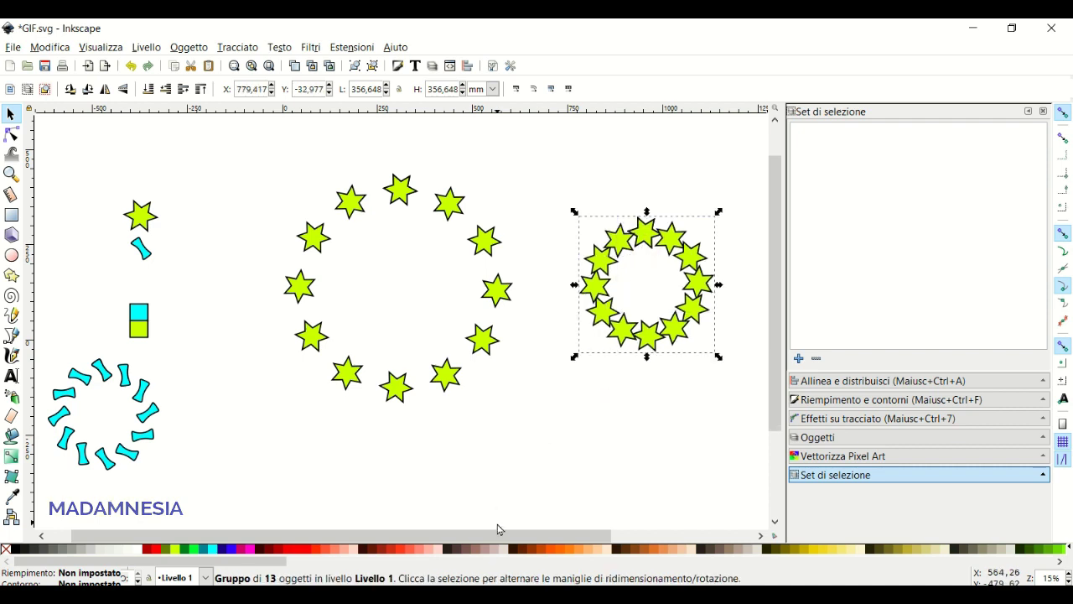
{"action": "mouse_move", "coordinate": [498, 535]}
{"action": "left_mouse_down"}
{"action": "mouse_move", "coordinate": [625, 535]}
{"action": "mouse_move", "coordinate": [557, 535]}
{"action": "left_mouse_up"}
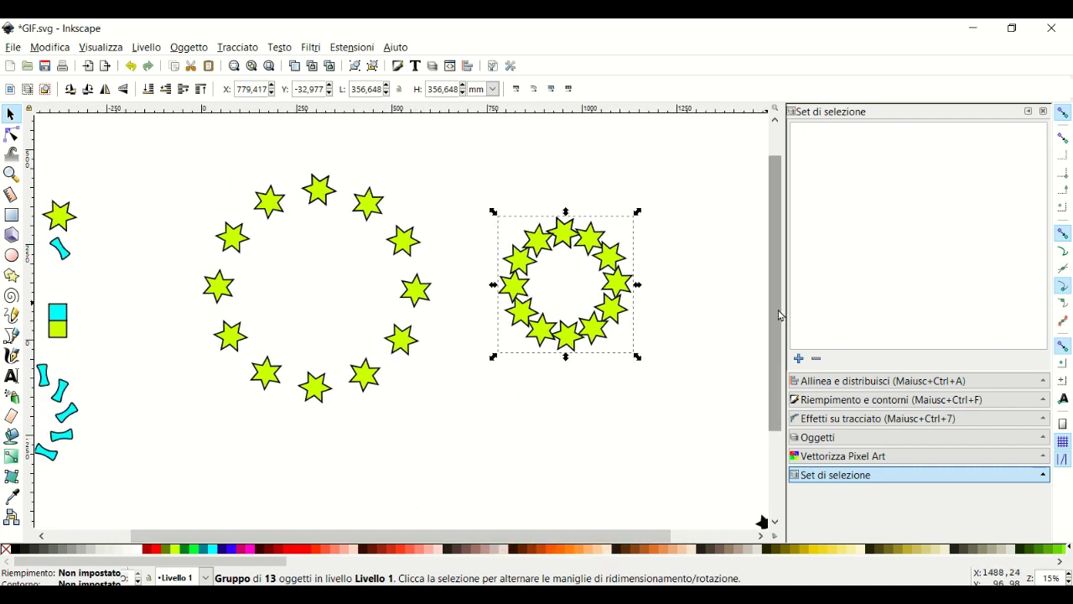
Move the cyan bow-tie ring group above the two star rings and deselect it.
{"action": "left_click", "coordinate": [71, 397]}
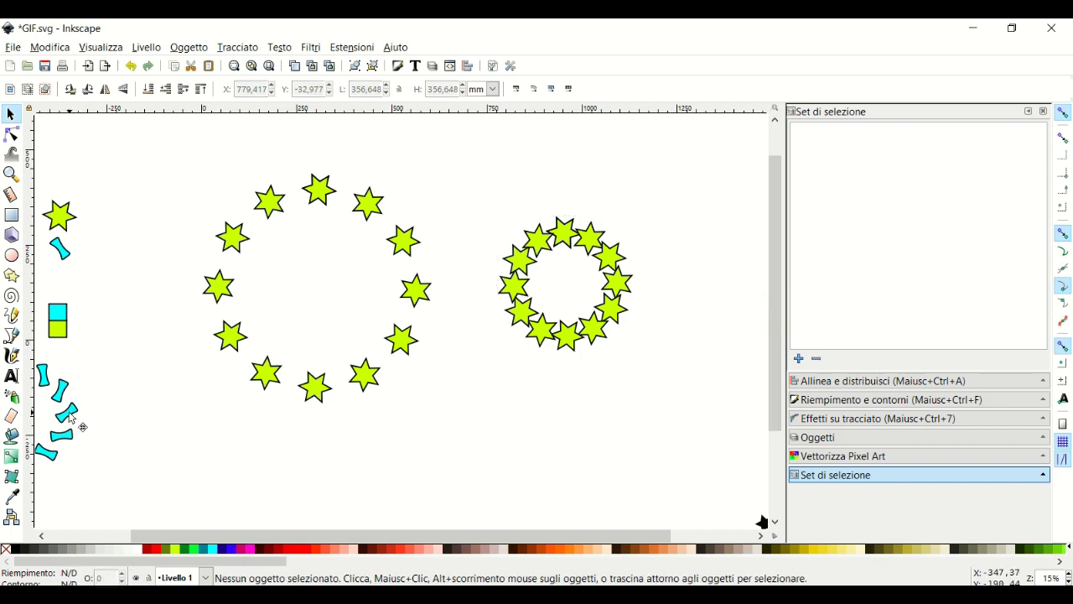
{"action": "left_click", "coordinate": [69, 419]}
{"action": "left_click_drag", "start_coordinate": [69, 419], "coordinate": [512, 147]}
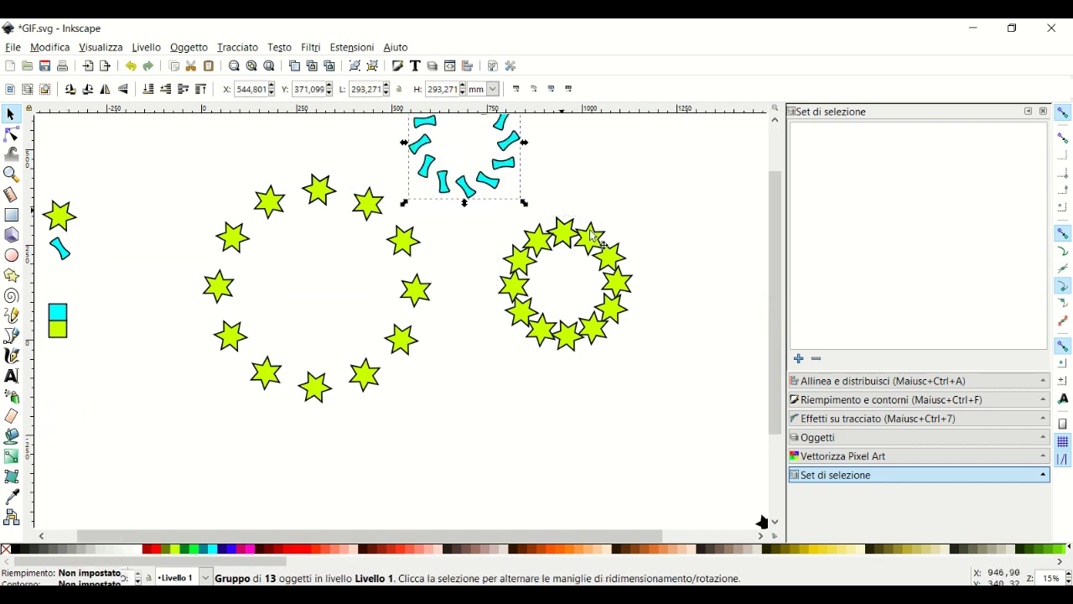
{"action": "left_click_drag", "start_coordinate": [778, 417], "coordinate": [777, 371]}
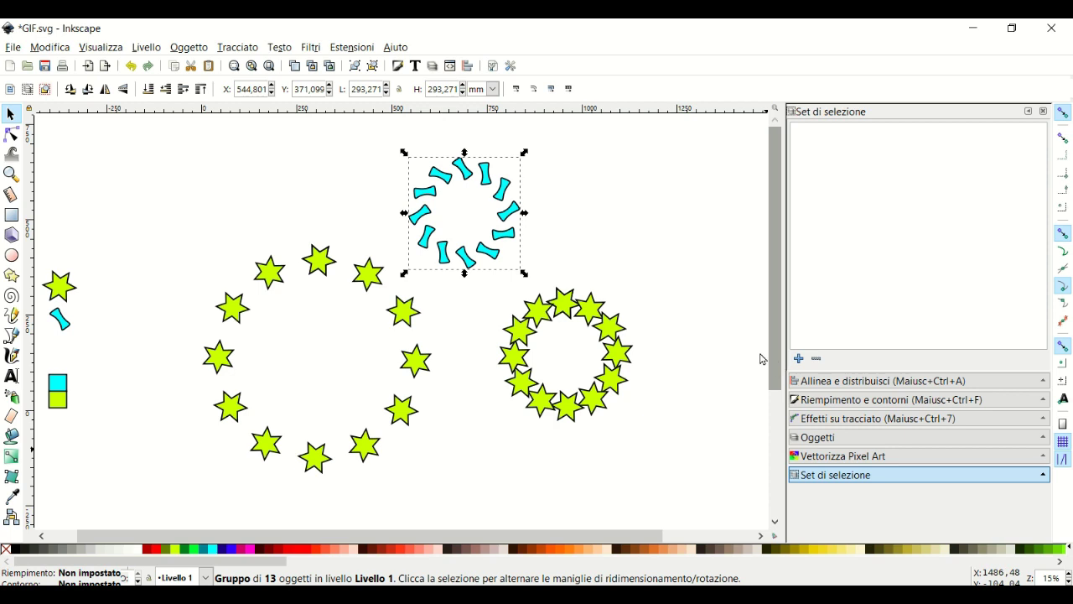
{"action": "left_click", "coordinate": [647, 261]}
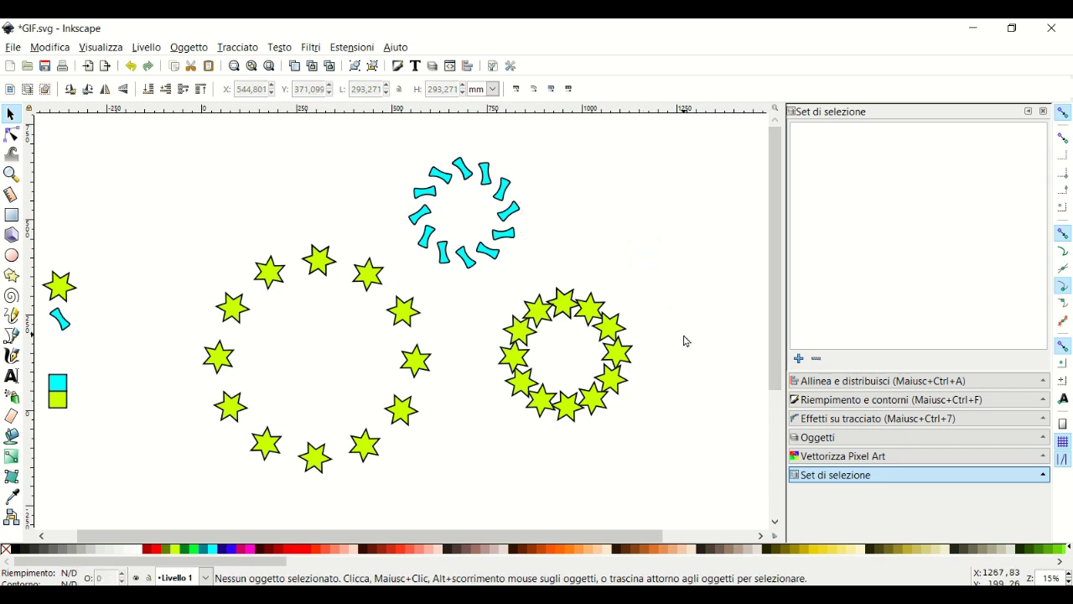